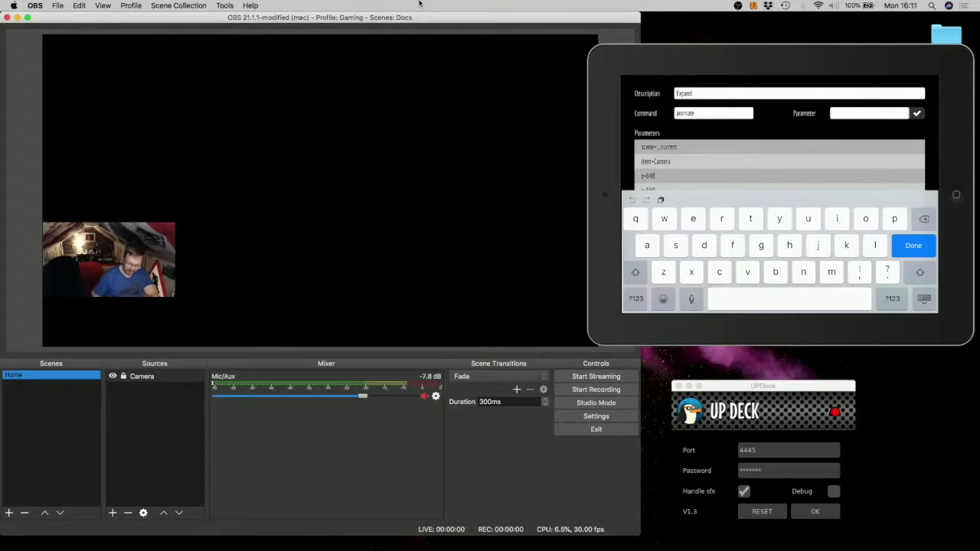
Step: Complete the animate command's description as "Expand camera", remove its r=180 parameter and save the command
type("camera")
key("Return")
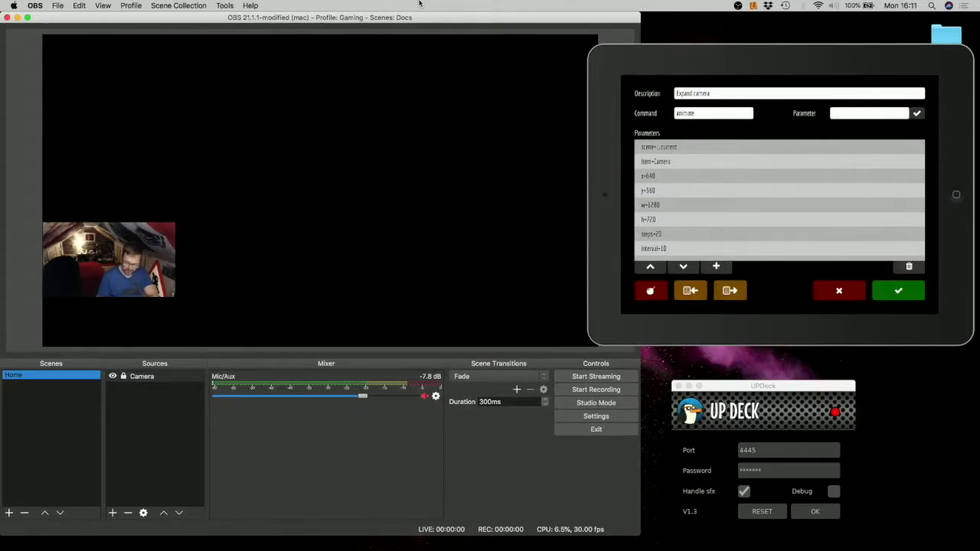
left_click(780, 234)
scroll(780, 201, "down", 2)
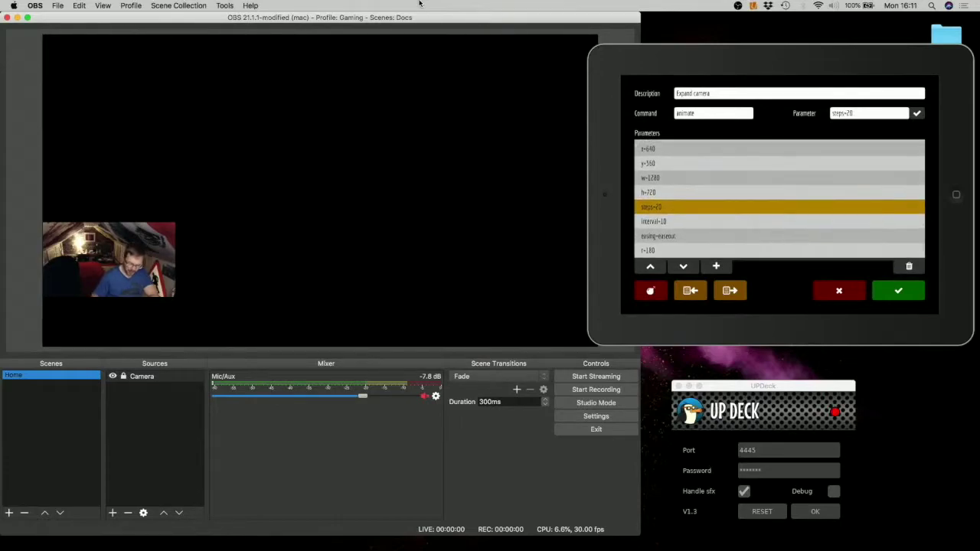
left_click(780, 254)
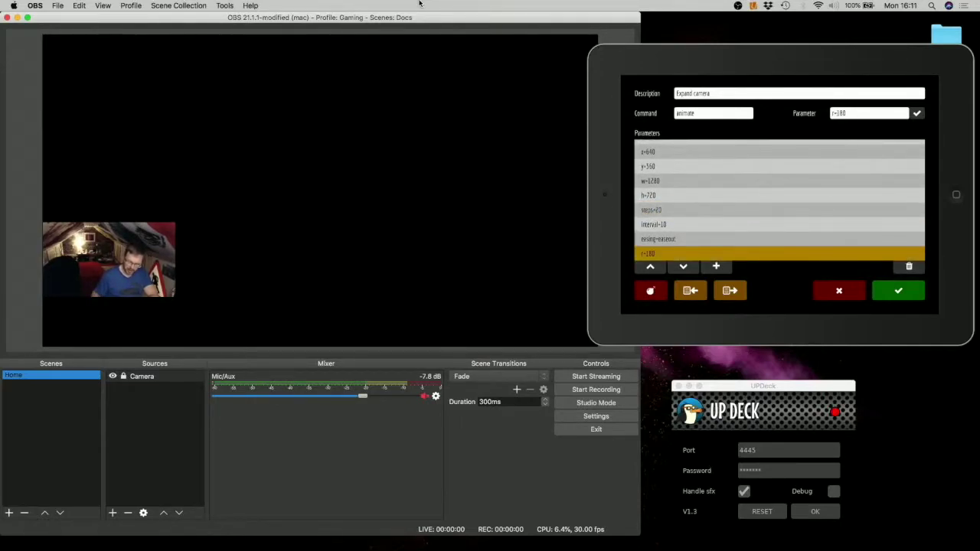
left_click(909, 266)
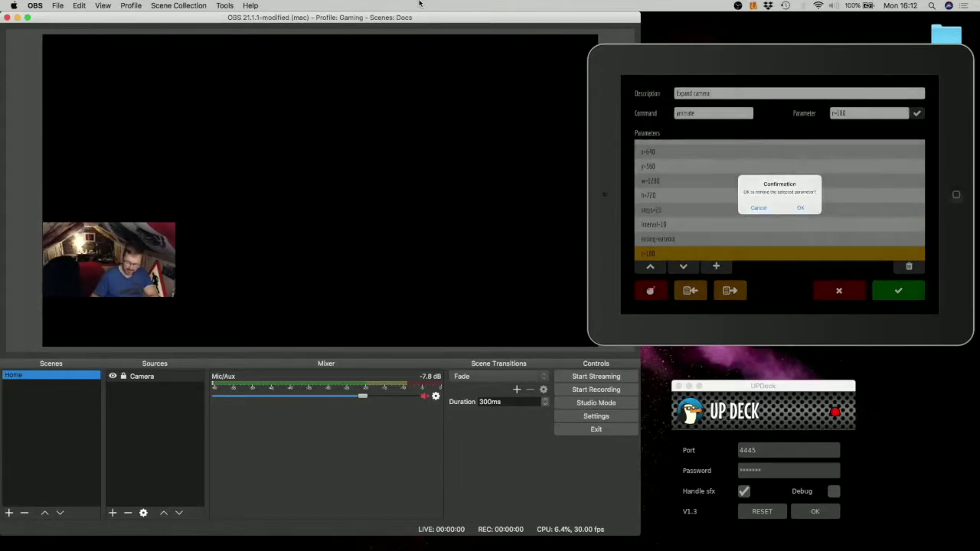
left_click(801, 208)
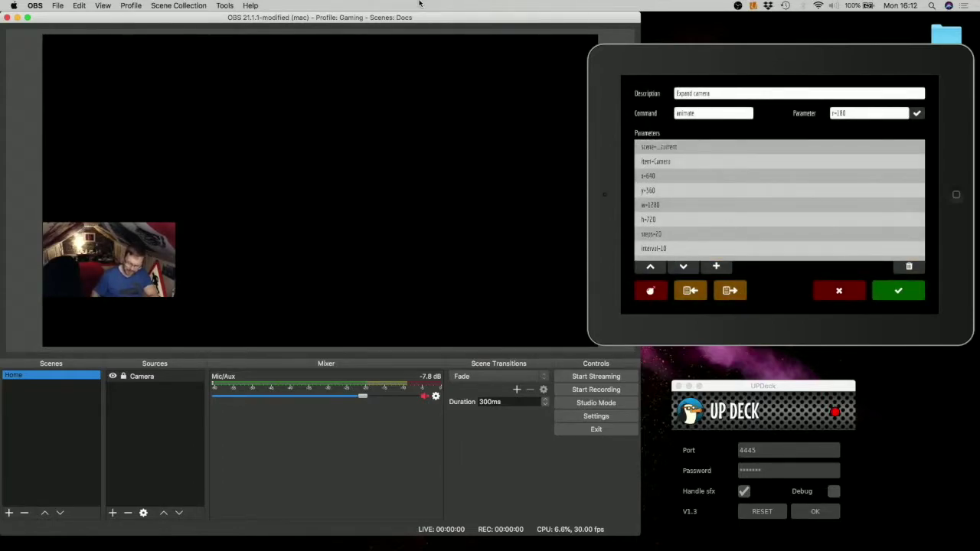
left_click(898, 290)
left_click(898, 290)
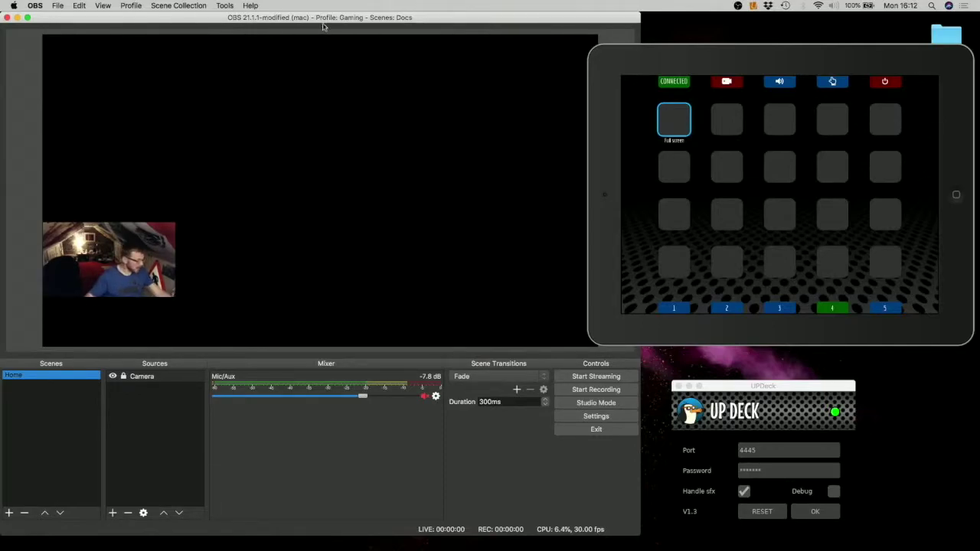
Step: Add a new image source to the Home scene using CircuitBoardBG.jpg from the OBS Studio Images folder
left_click(111, 513)
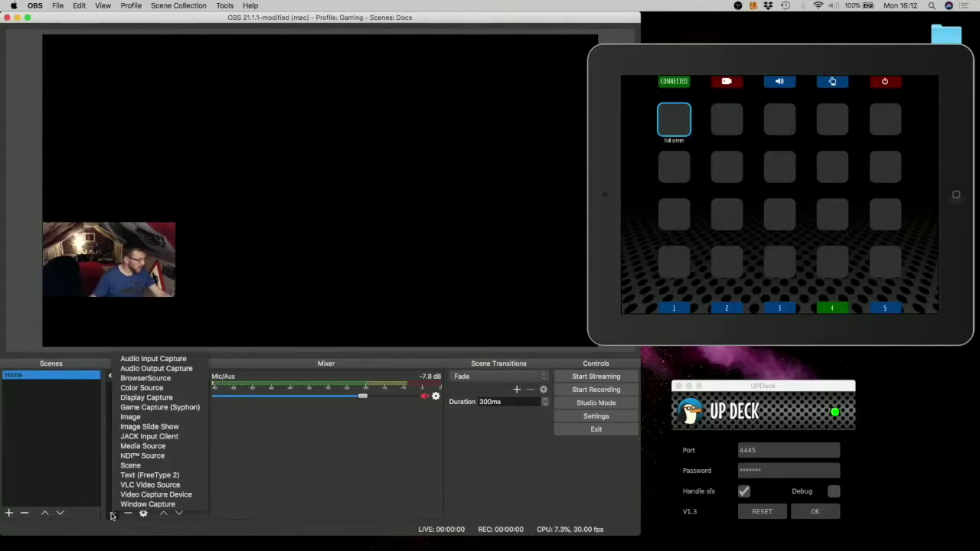
left_click(134, 419)
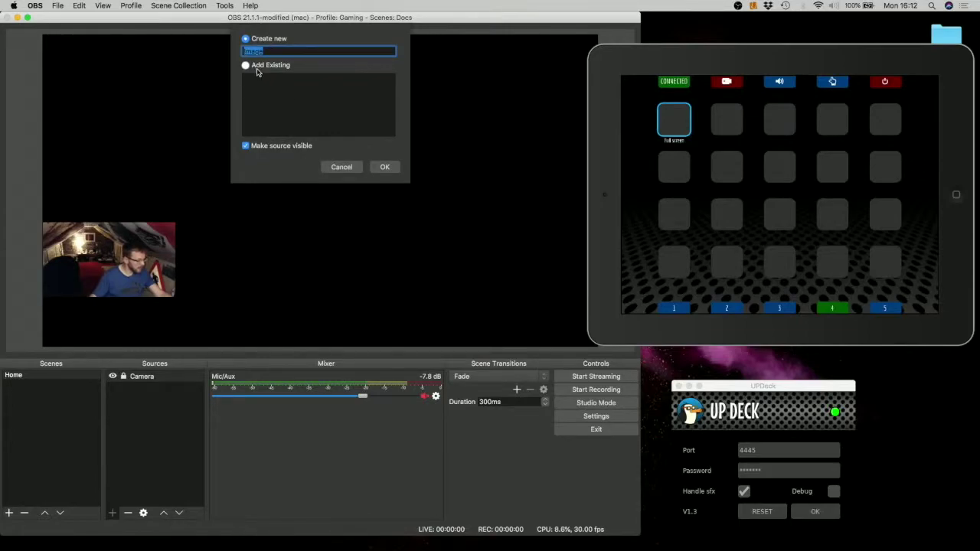
left_click(385, 166)
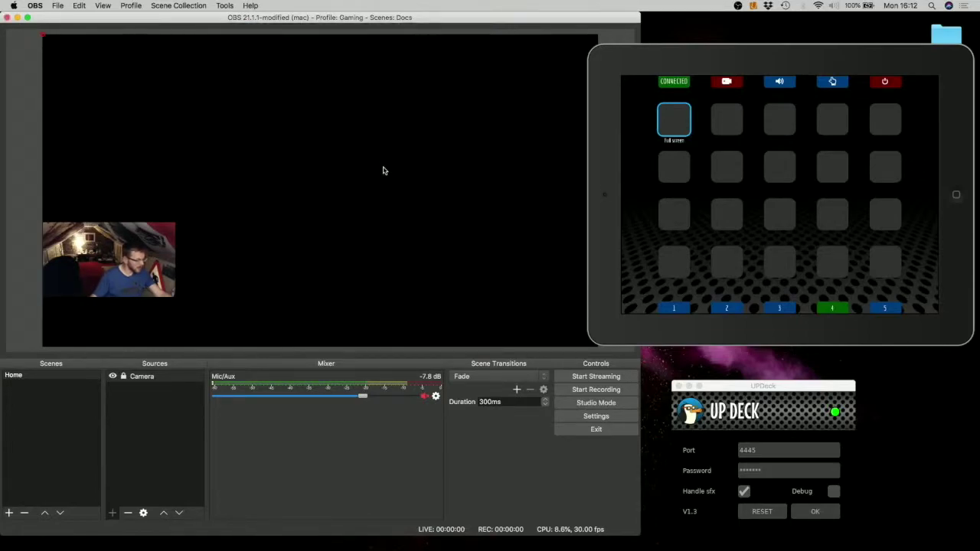
left_click(462, 323)
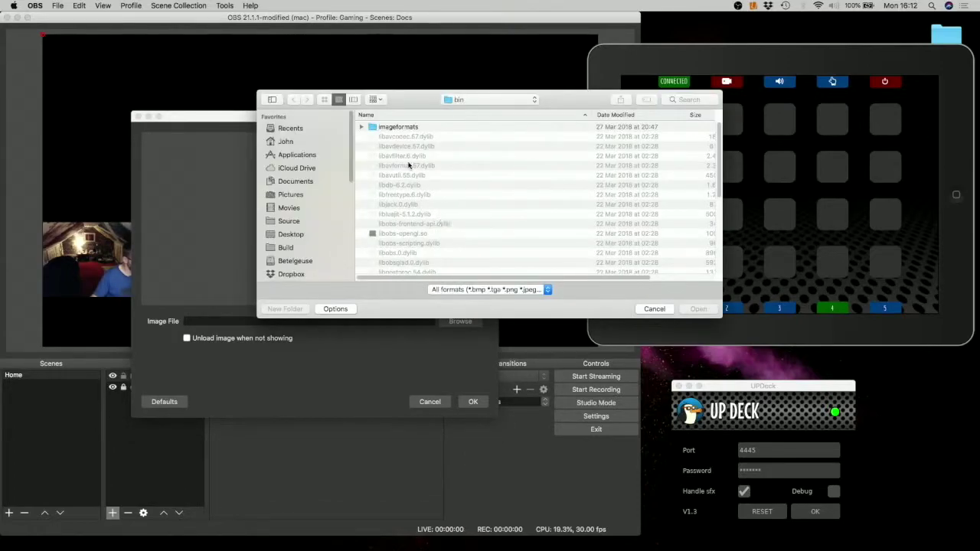
left_click(284, 142)
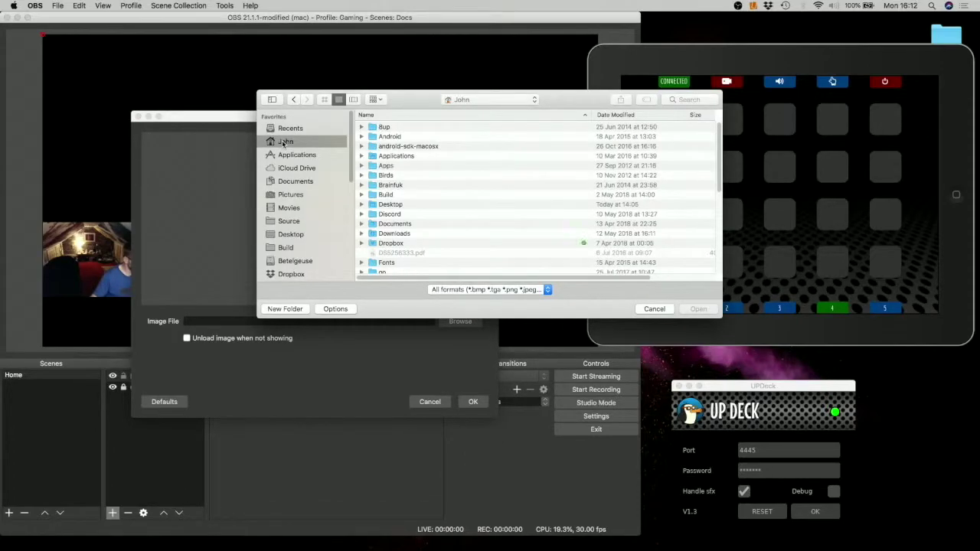
scroll(387, 239, "down", 3)
scroll(388, 239, "down", 3)
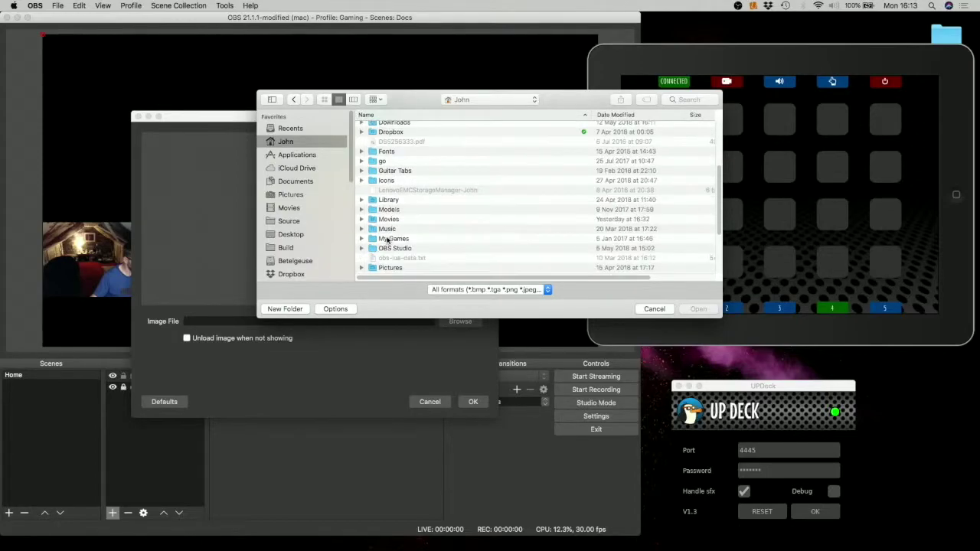
double_click(386, 249)
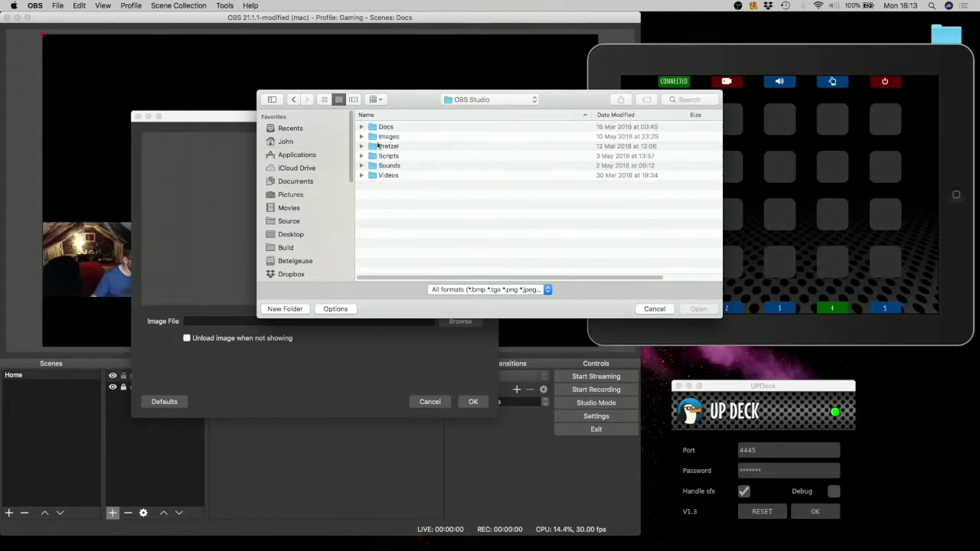
double_click(378, 137)
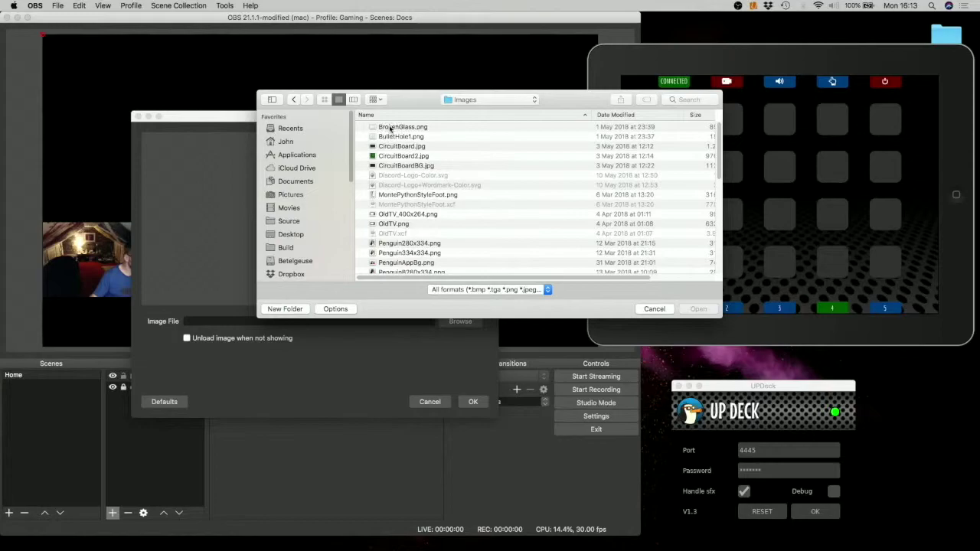
double_click(407, 165)
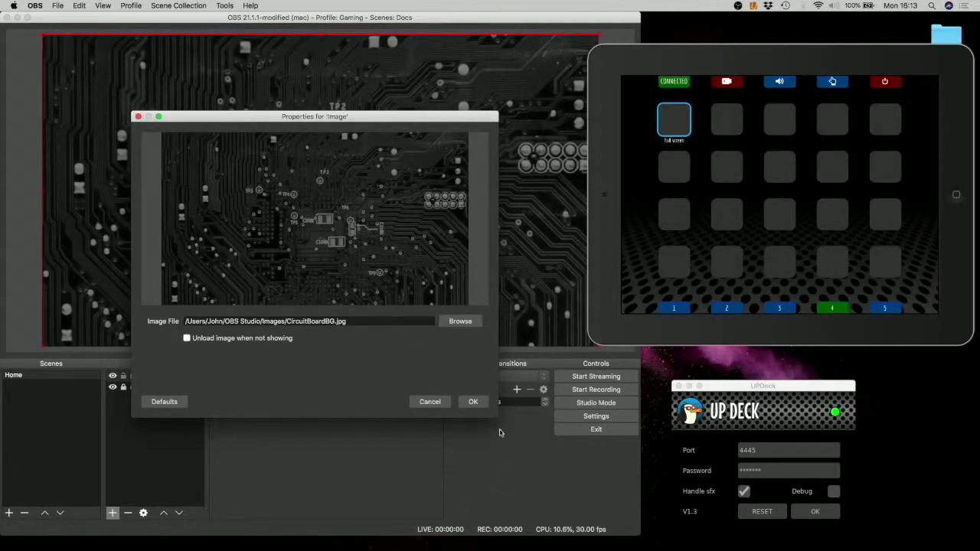
left_click(474, 402)
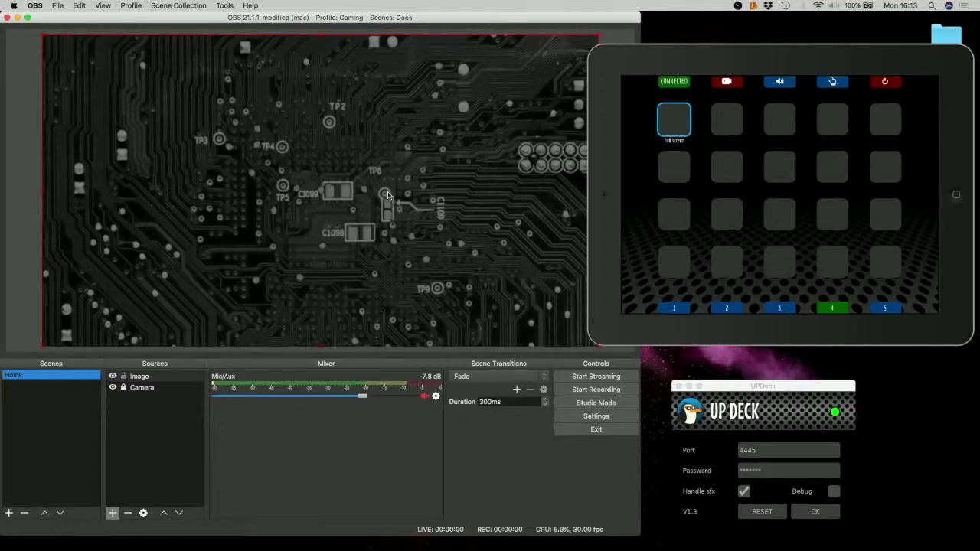
Step: Centre the image on the canvas using Center positional alignment and the "Scale to outer bounds" bounding box type
right_click(267, 151)
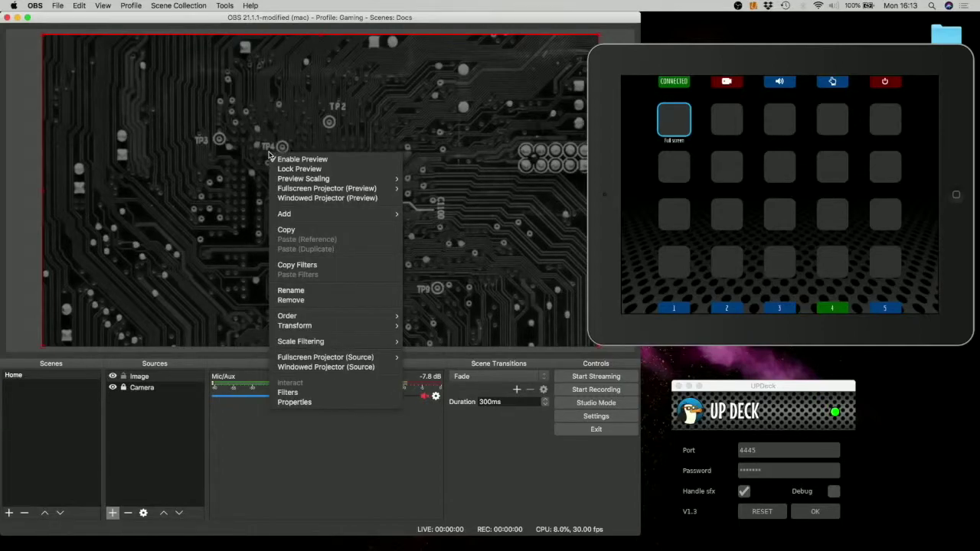
mouse_move(374, 330)
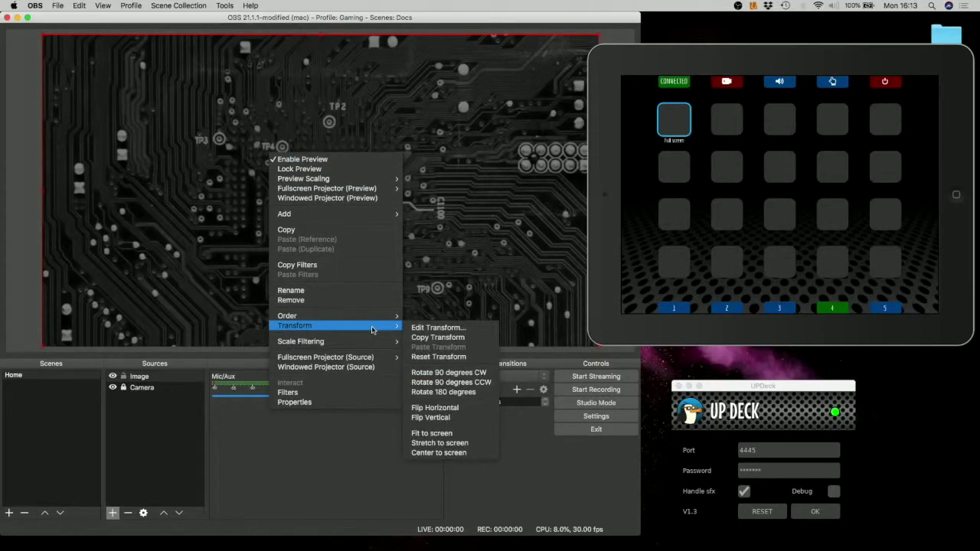
left_click(423, 328)
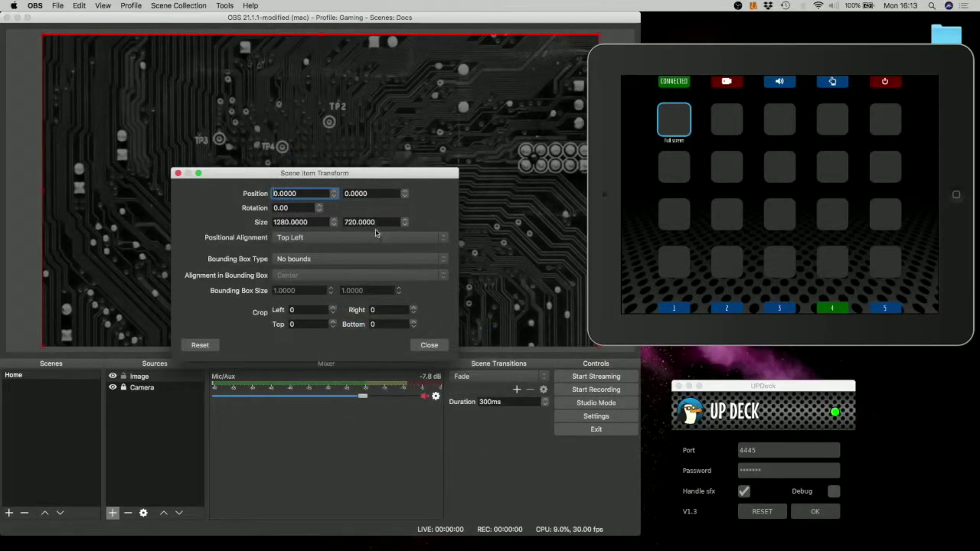
left_click(309, 240)
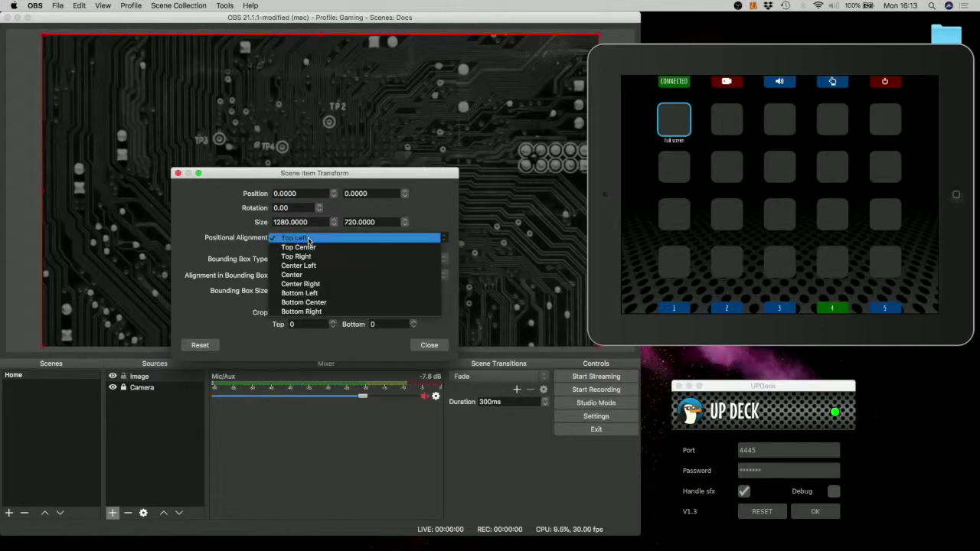
left_click(298, 276)
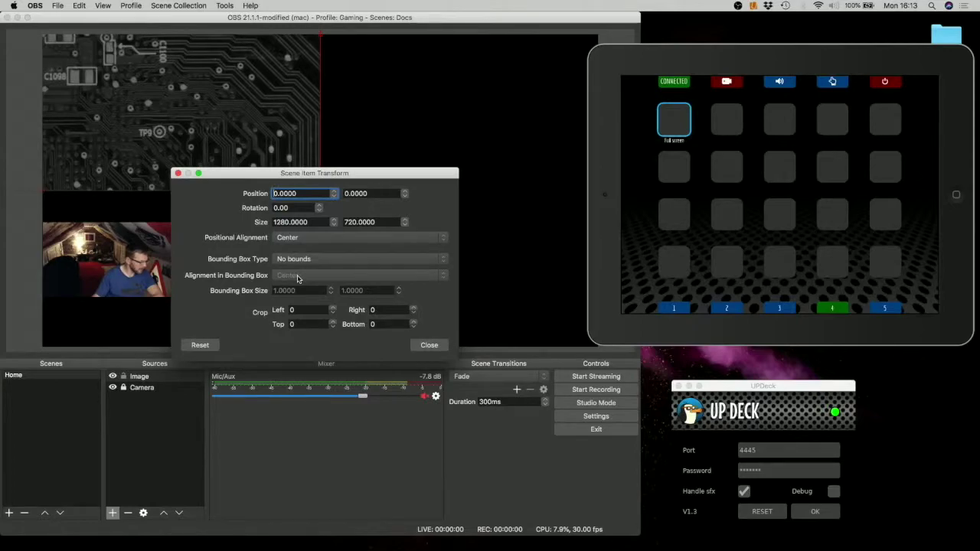
left_click(291, 261)
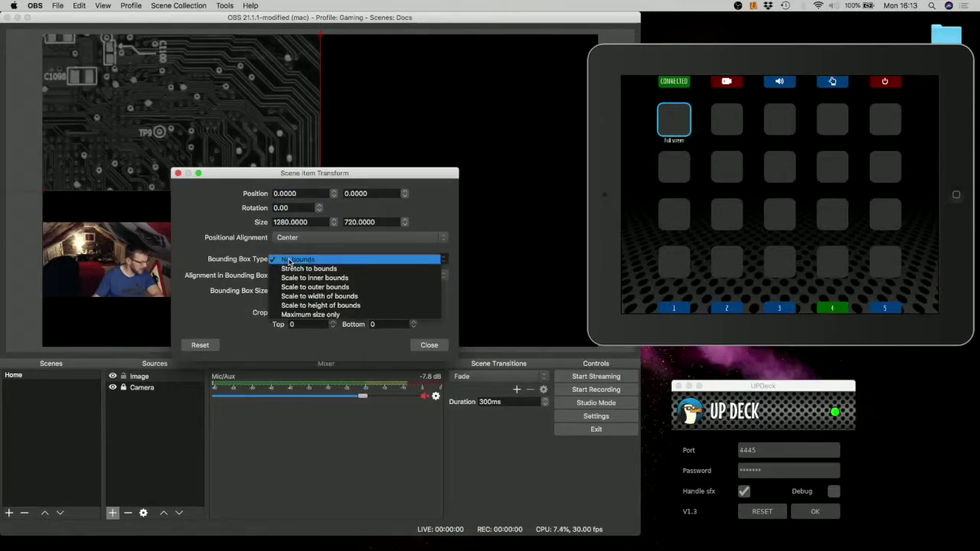
left_click(310, 287)
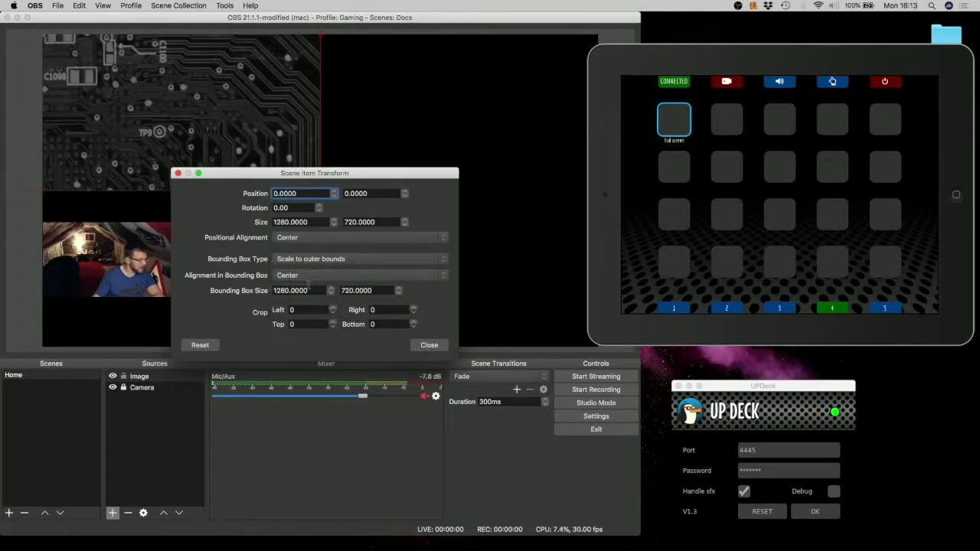
left_click(429, 346)
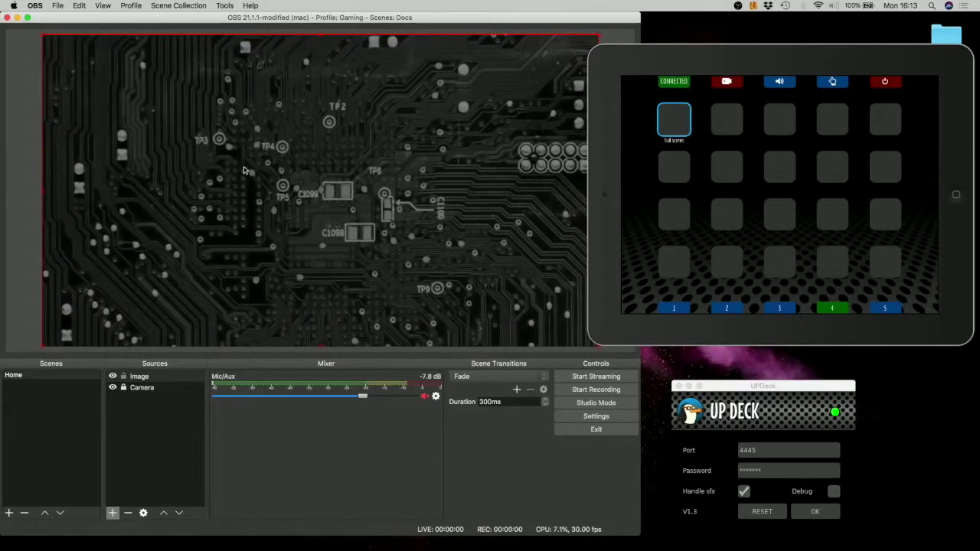
Step: Lock the Image source and move it below Camera in the source order
left_click(124, 379)
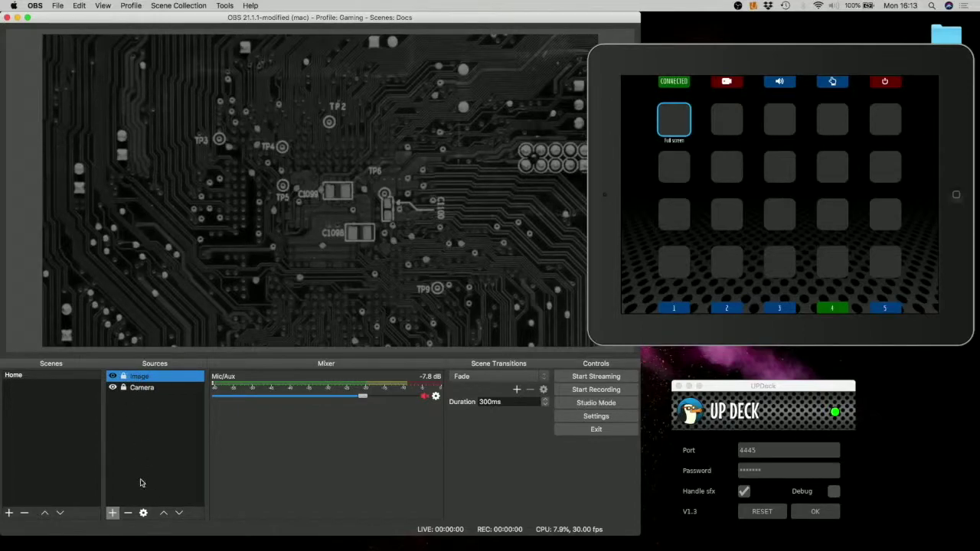
left_click(178, 513)
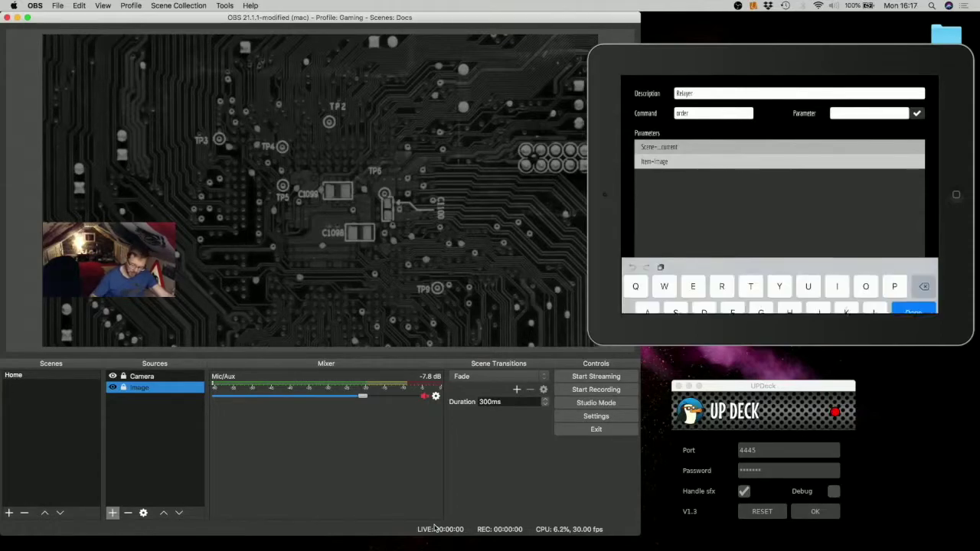
Step: Enter the parameter Delay=30 for the Relayer order command on the deck
type("De")
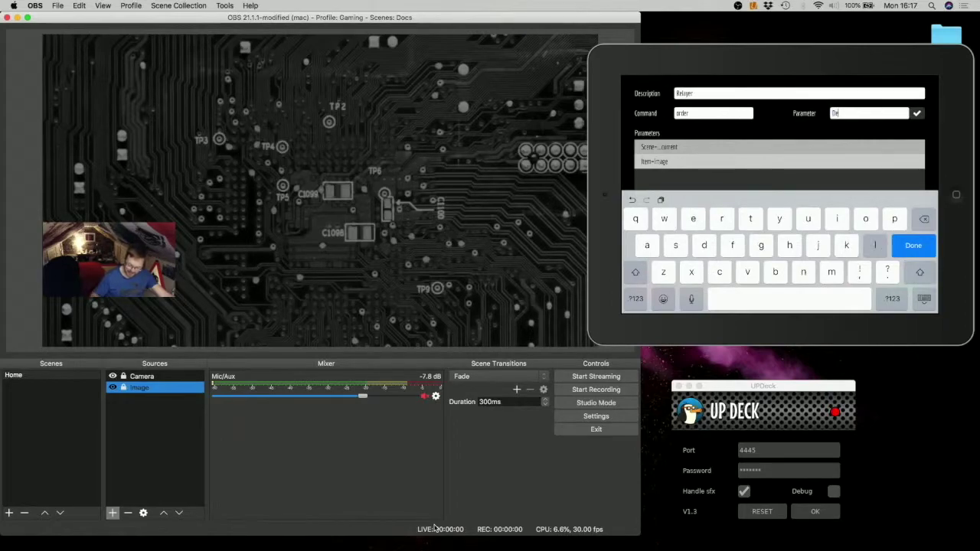
type("lay")
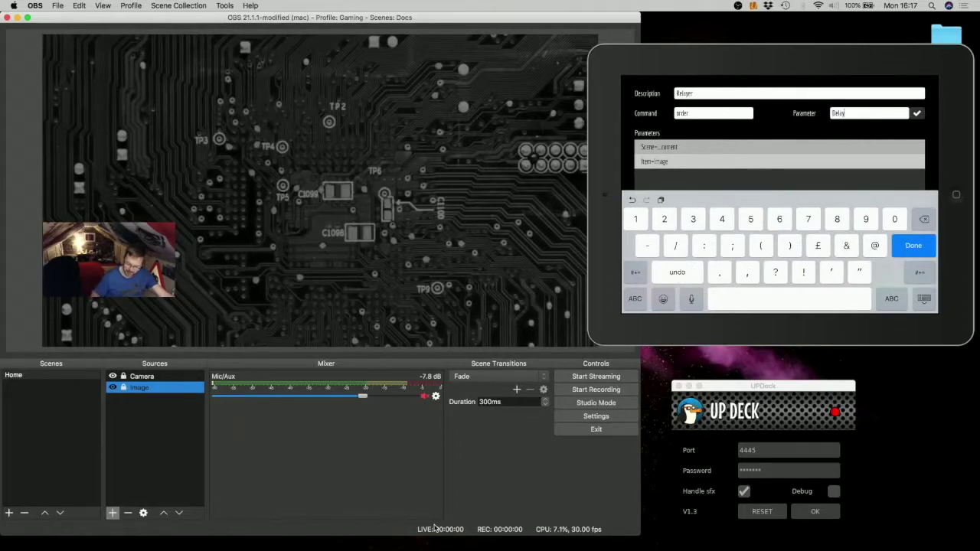
type("=80")
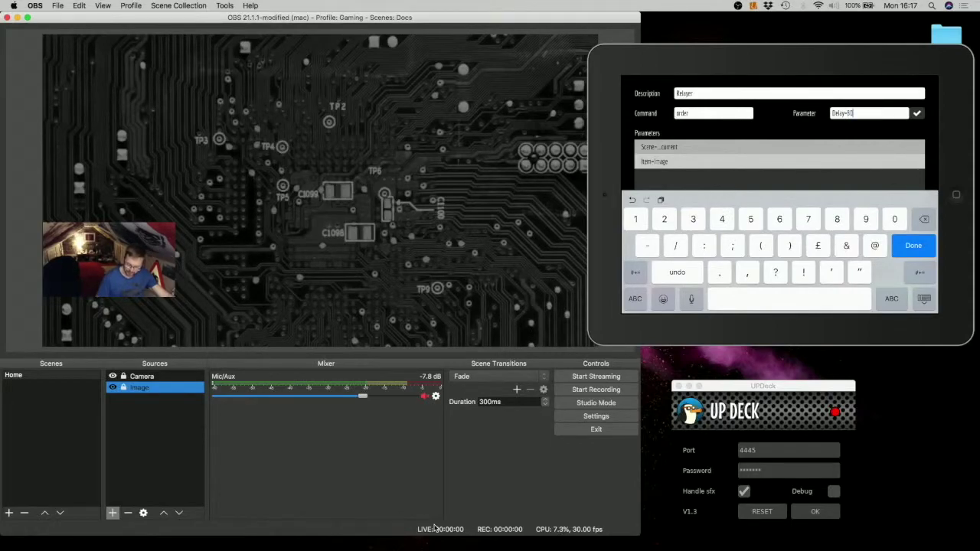
key("Return")
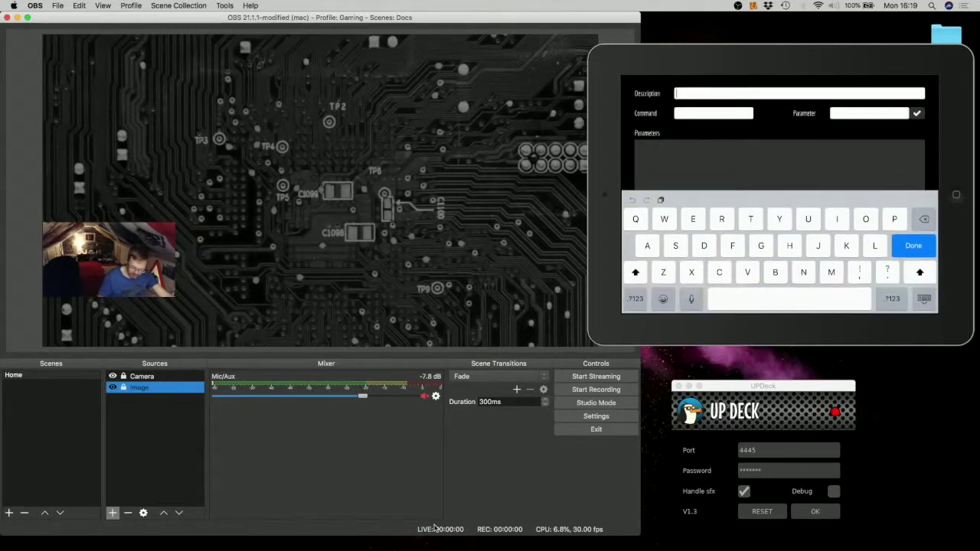
Step: Describe the new blank deck command as "Relayer" and set its command to order
type("Relayer")
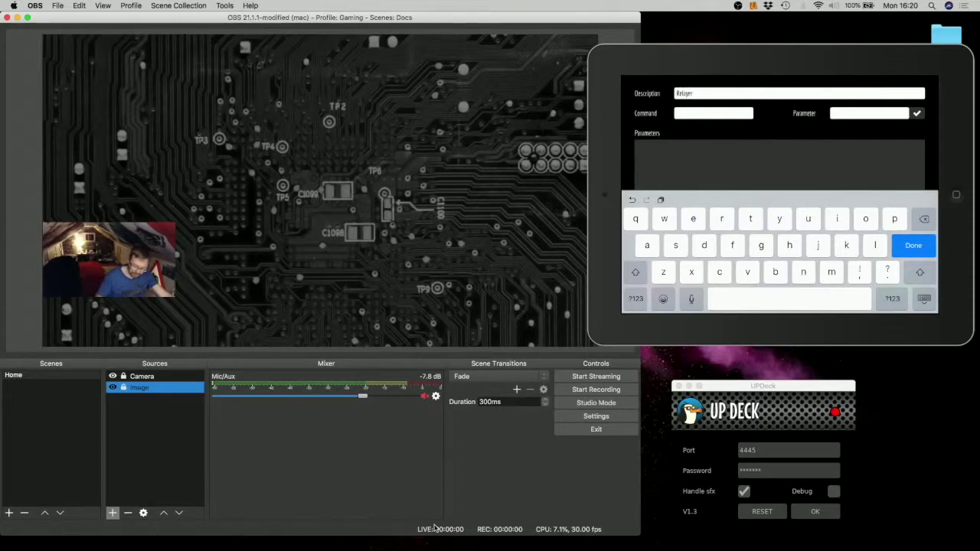
left_click(713, 112)
type("O")
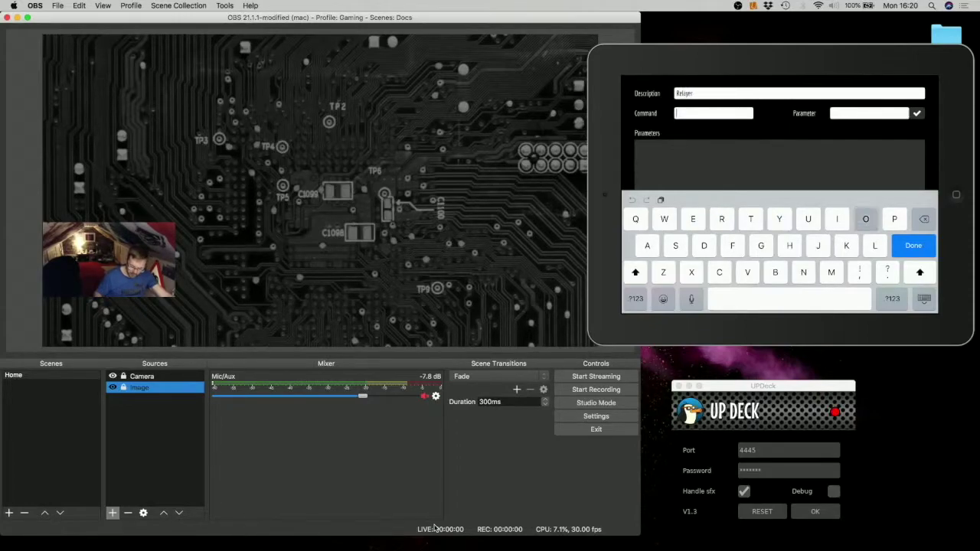
type("rder")
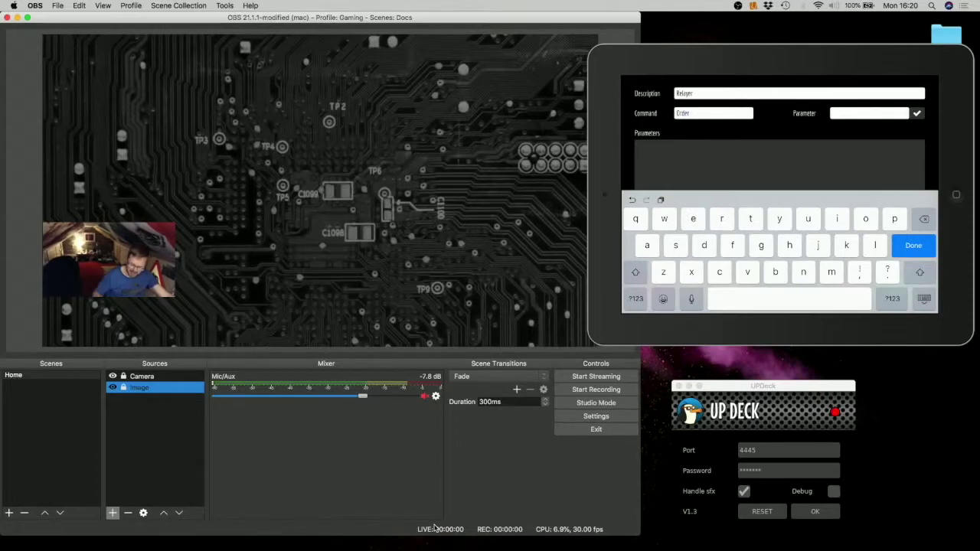
Step: Add the parameter Scene=_current to the Relayer order command
left_click(869, 113)
type("Scè")
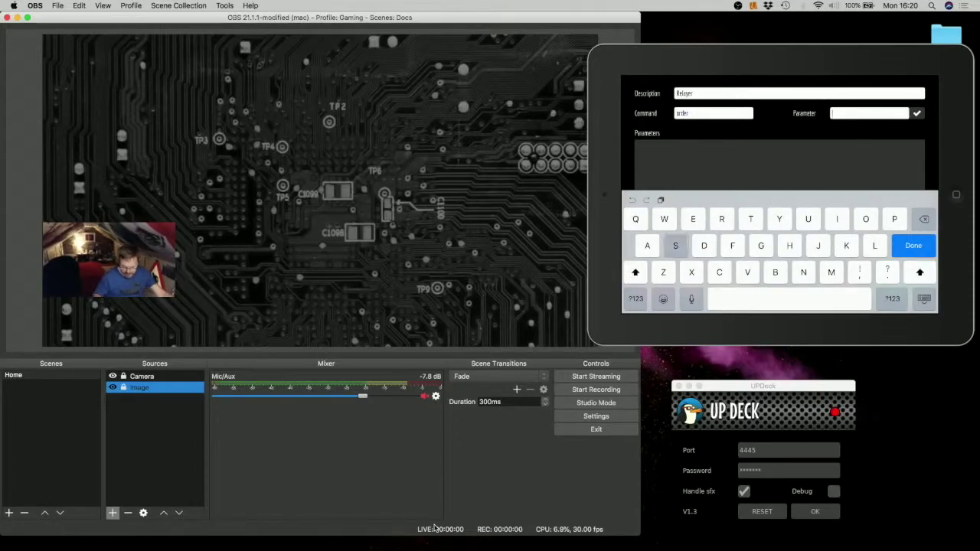
type("ne")
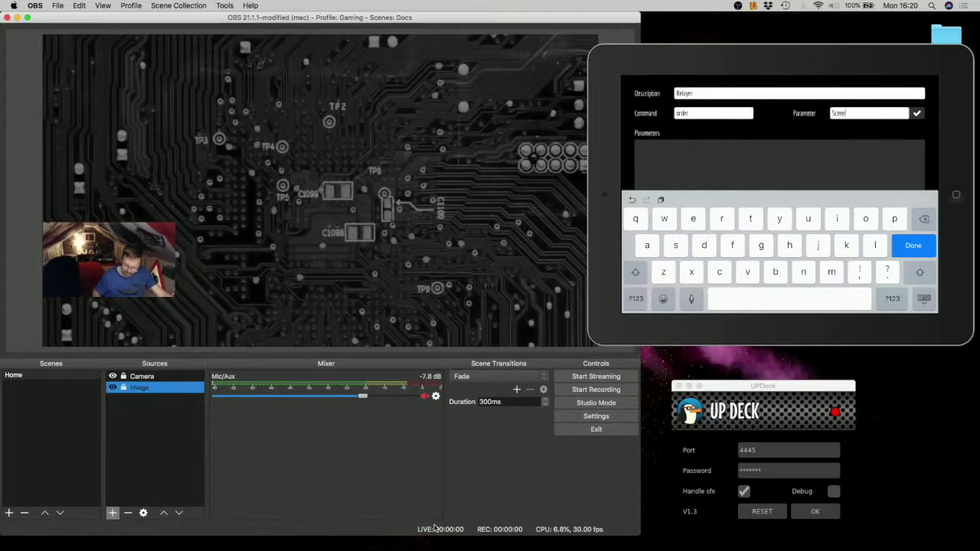
type("=_cu")
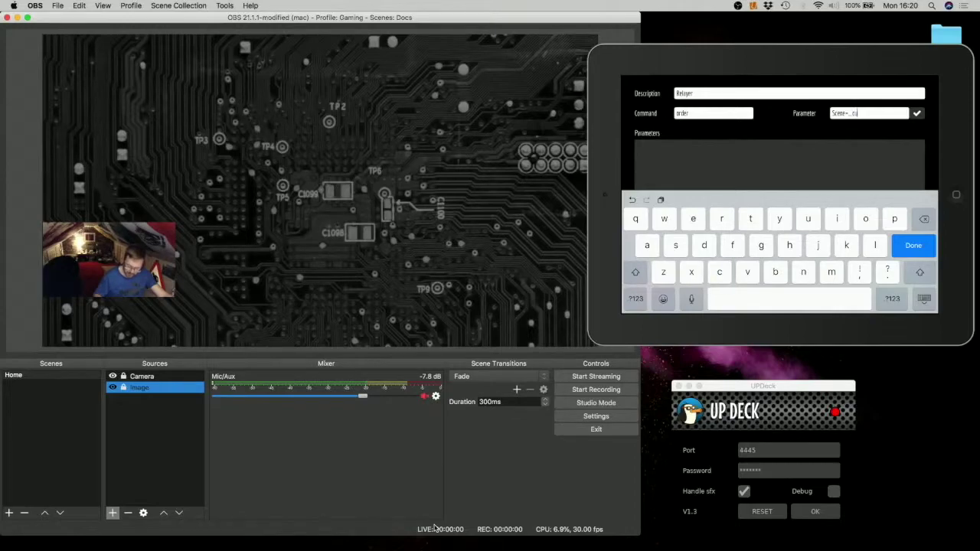
type("rrent")
key("Return")
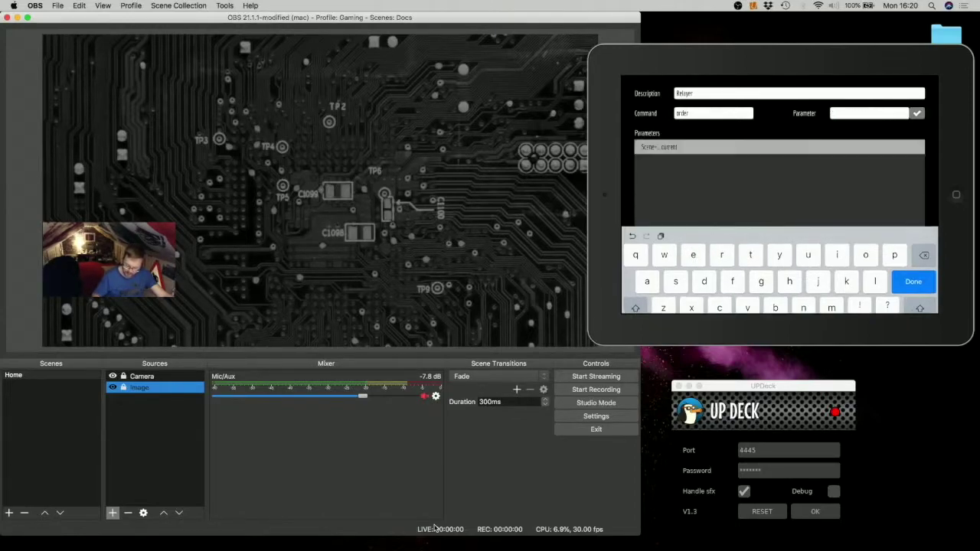
Step: Add the parameter Item=Camera to the Relayer command so that it targets the camera source
left_click(869, 113)
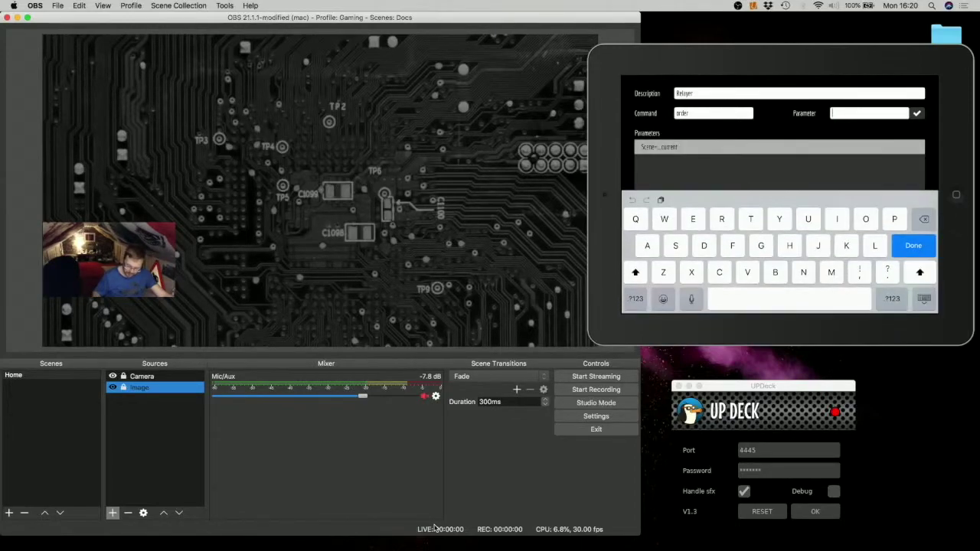
type("Item")
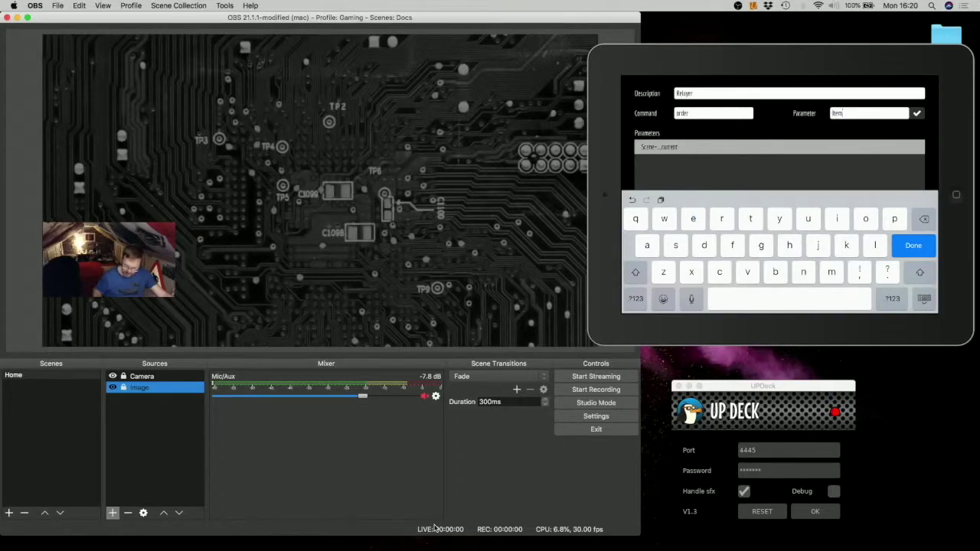
left_click(893, 298)
left_click(636, 272)
type("=")
left_click(891, 299)
type("Ca")
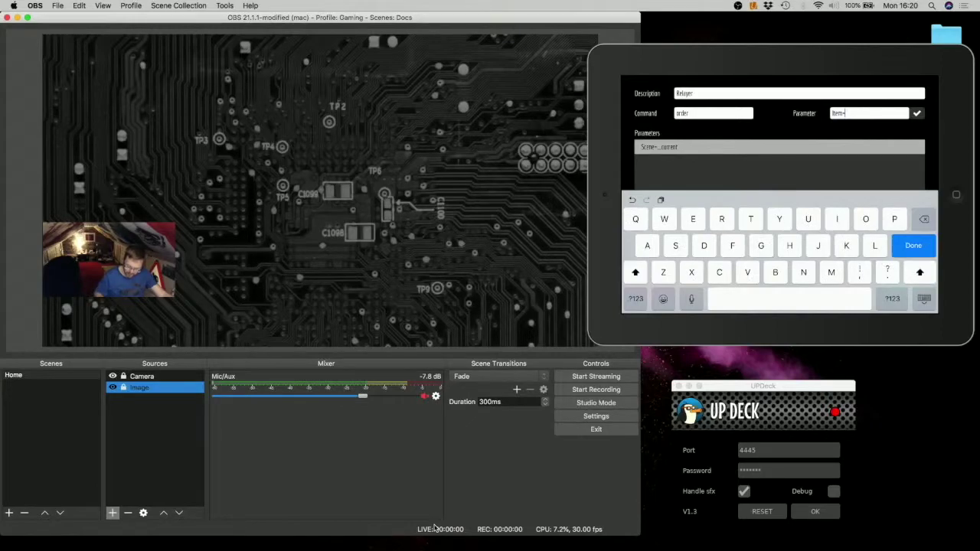
type("mera")
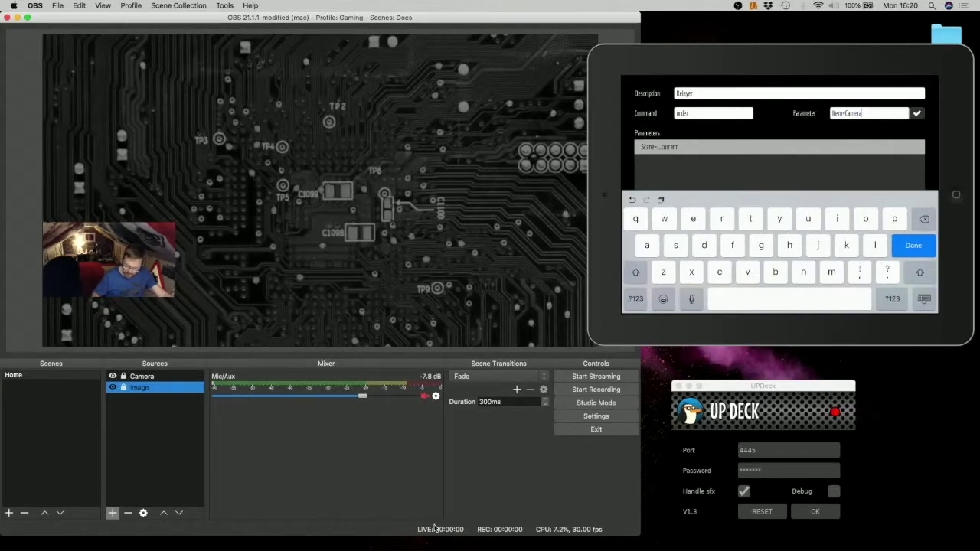
left_click(916, 112)
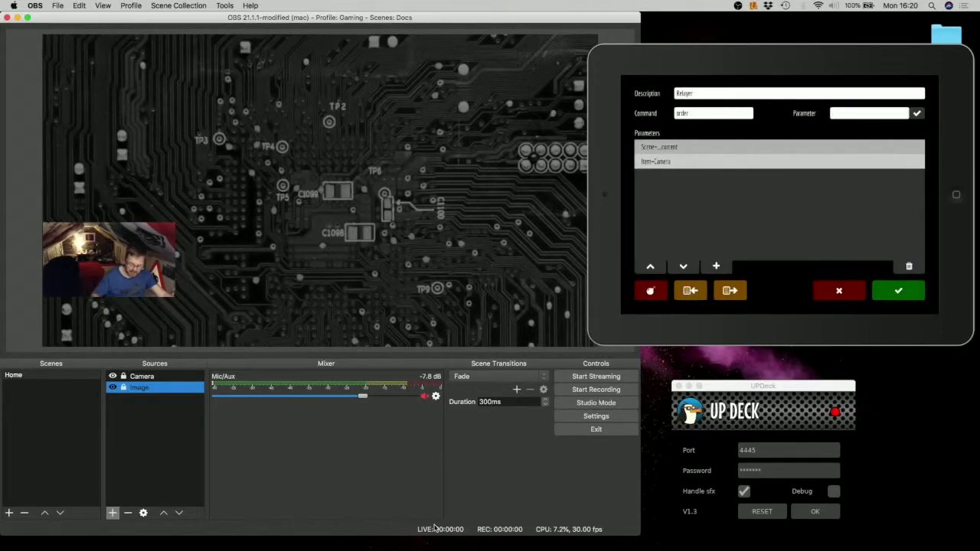
Step: Add the parameter Delay=80 to the Relayer command's parameter list
left_click(870, 113)
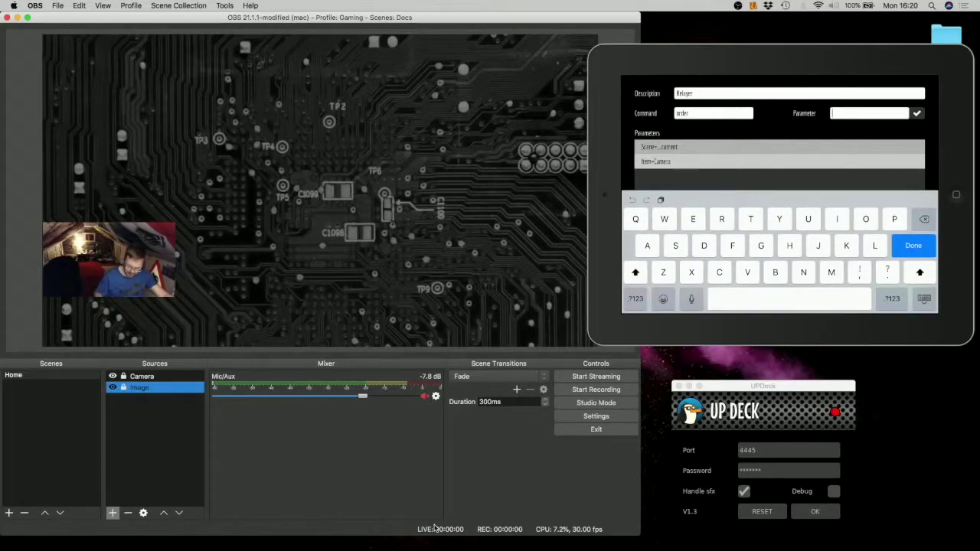
type("Delay")
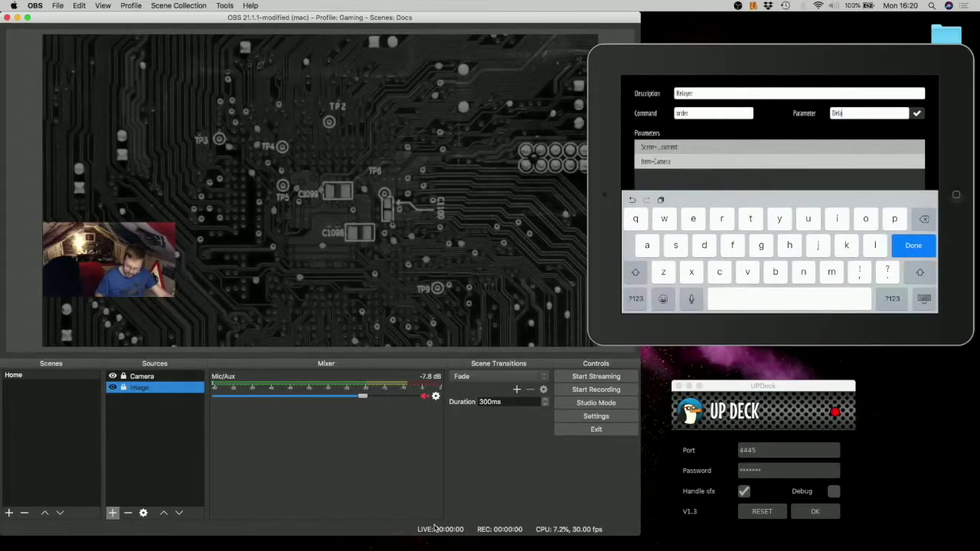
type("=")
left_click(635, 272)
type("80")
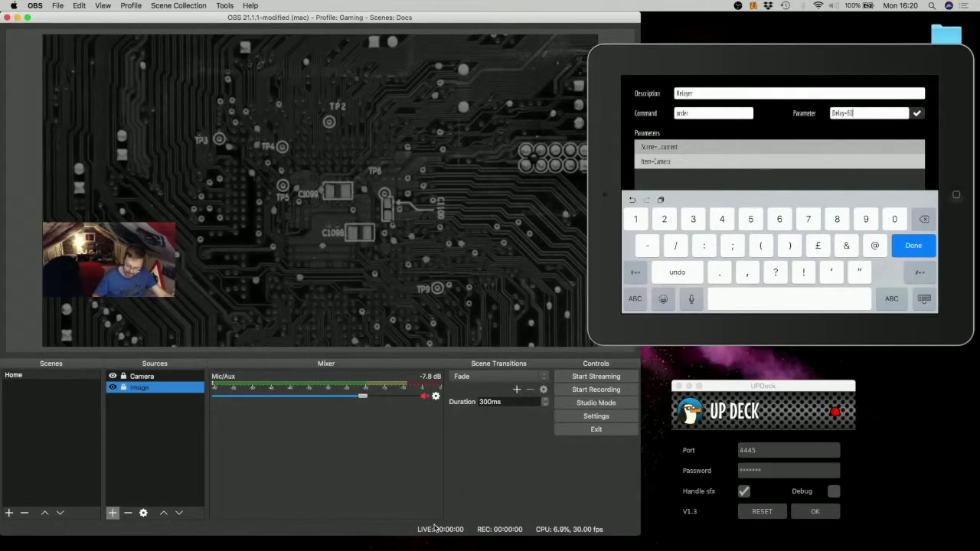
left_click(918, 113)
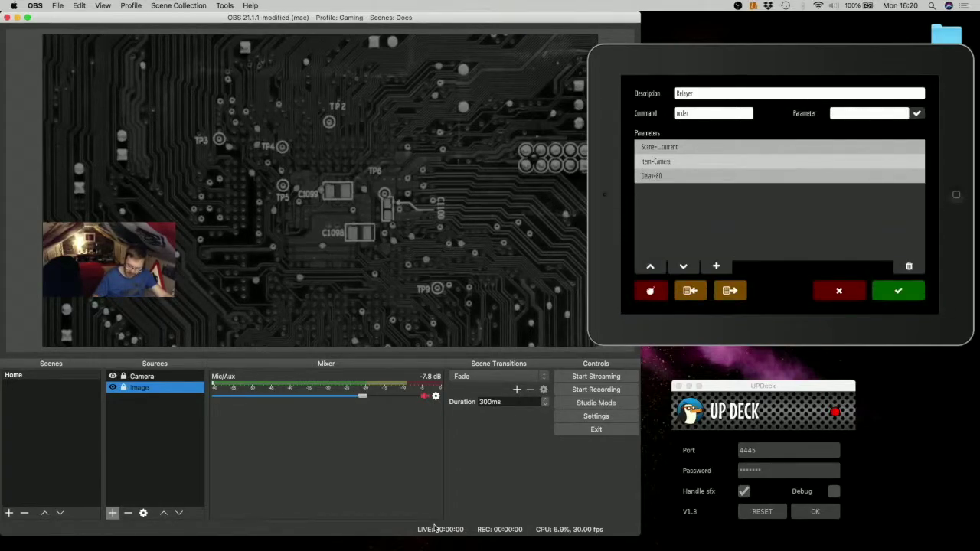
Step: Add a final parameter 0 to the Relayer command and save the command
left_click(869, 112)
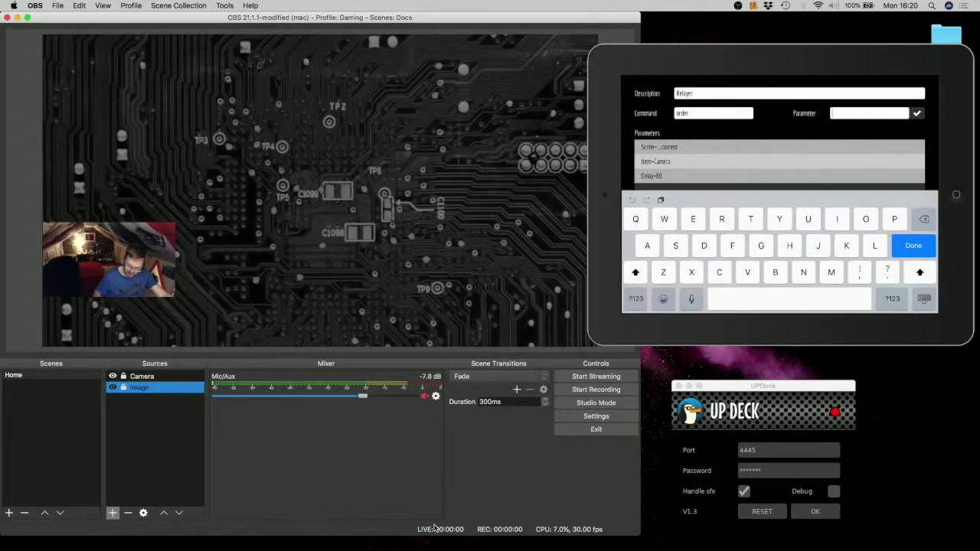
type("0")
left_click(916, 113)
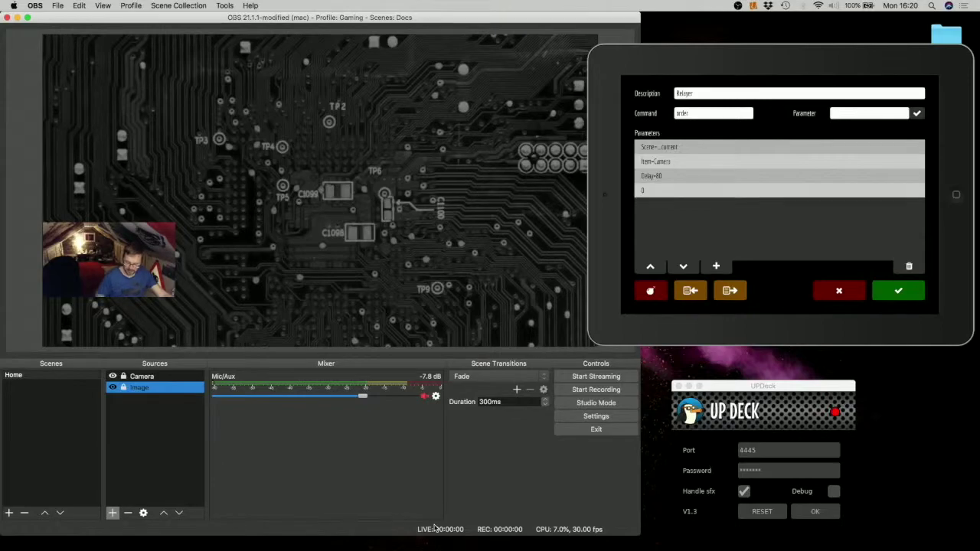
left_click(898, 290)
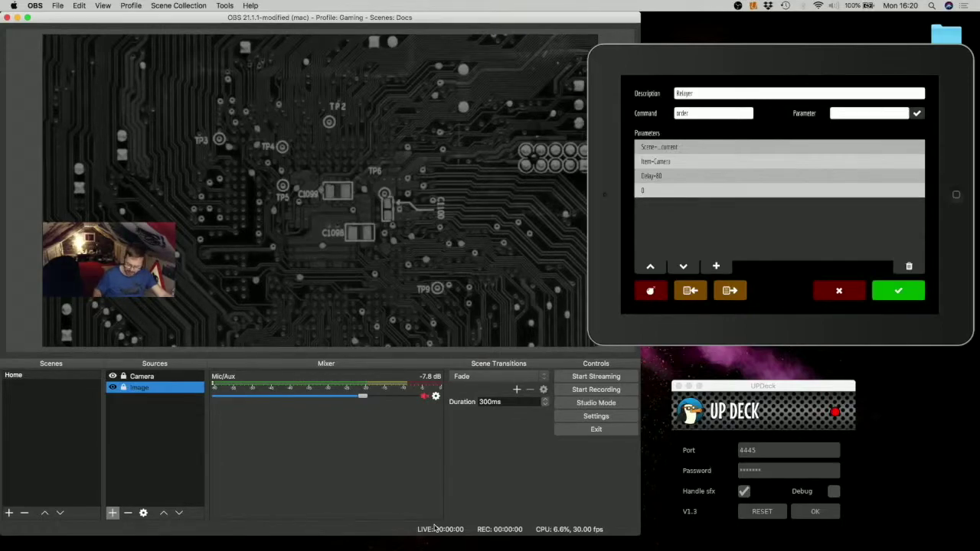